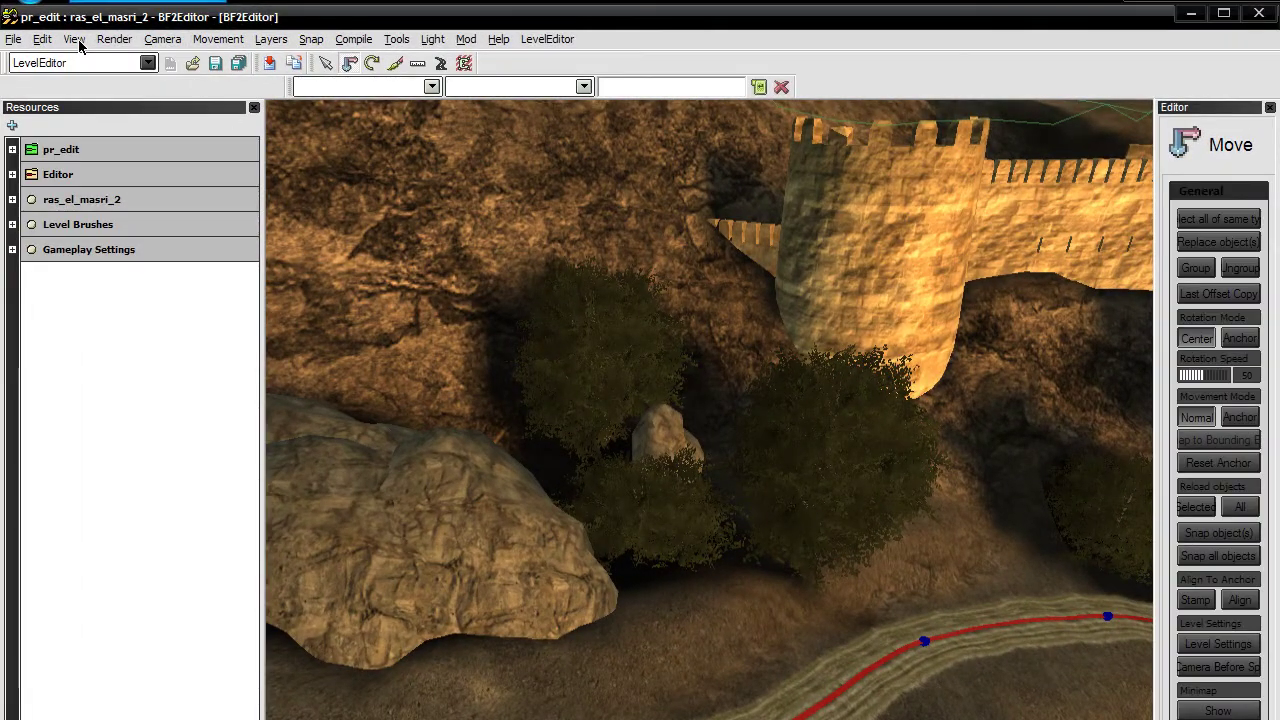
- Show the Tweaker panel and create an ambient trigger named bird5 beside the trees
click(74, 39)
click(92, 119)
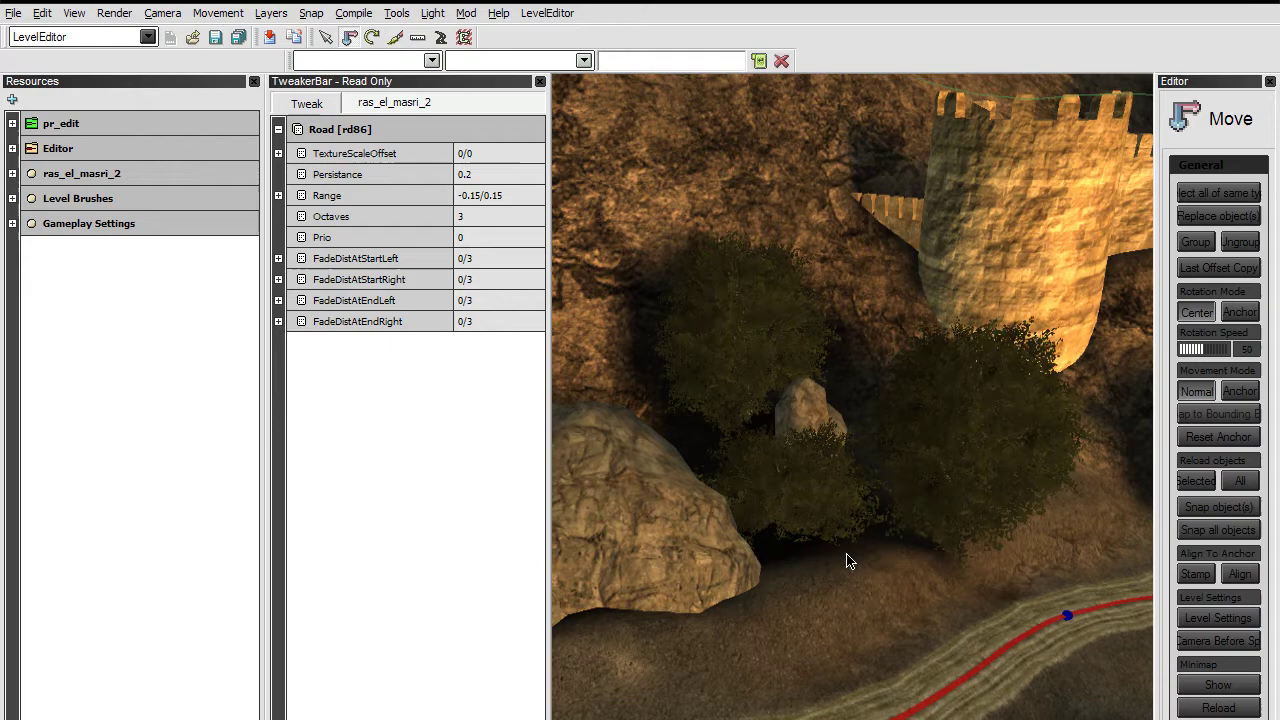
right_click(849, 556)
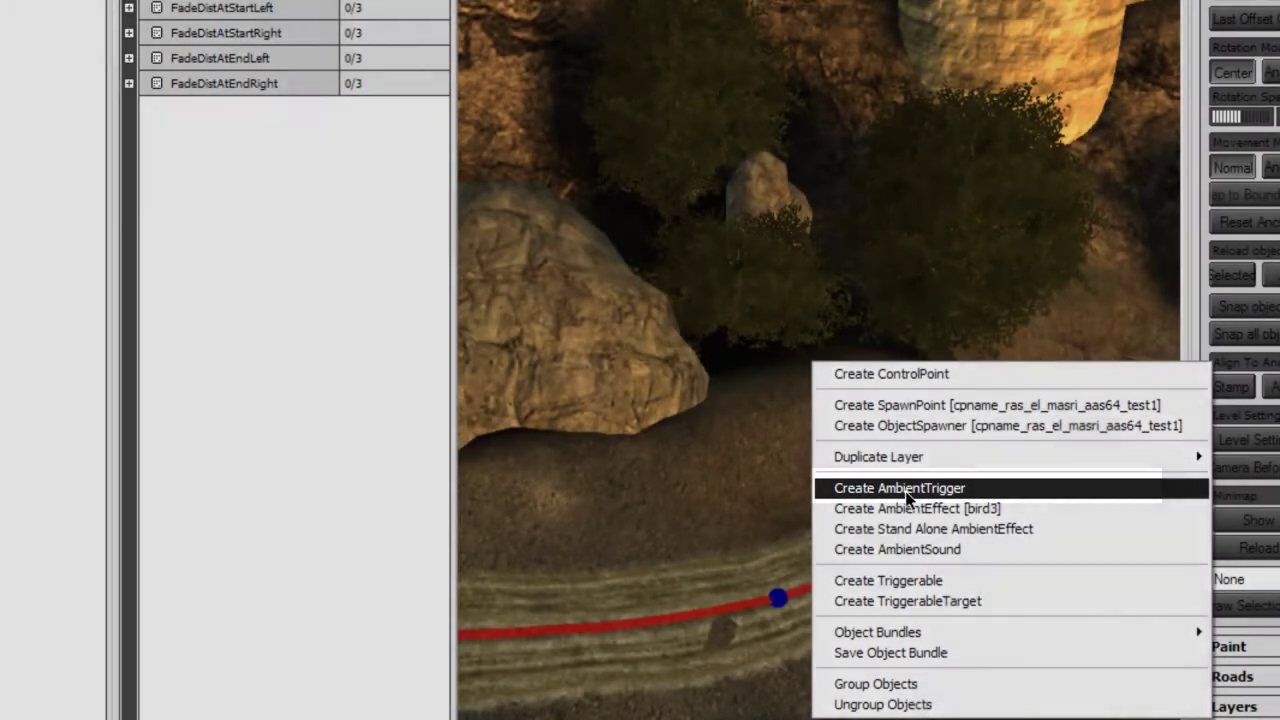
click(905, 491)
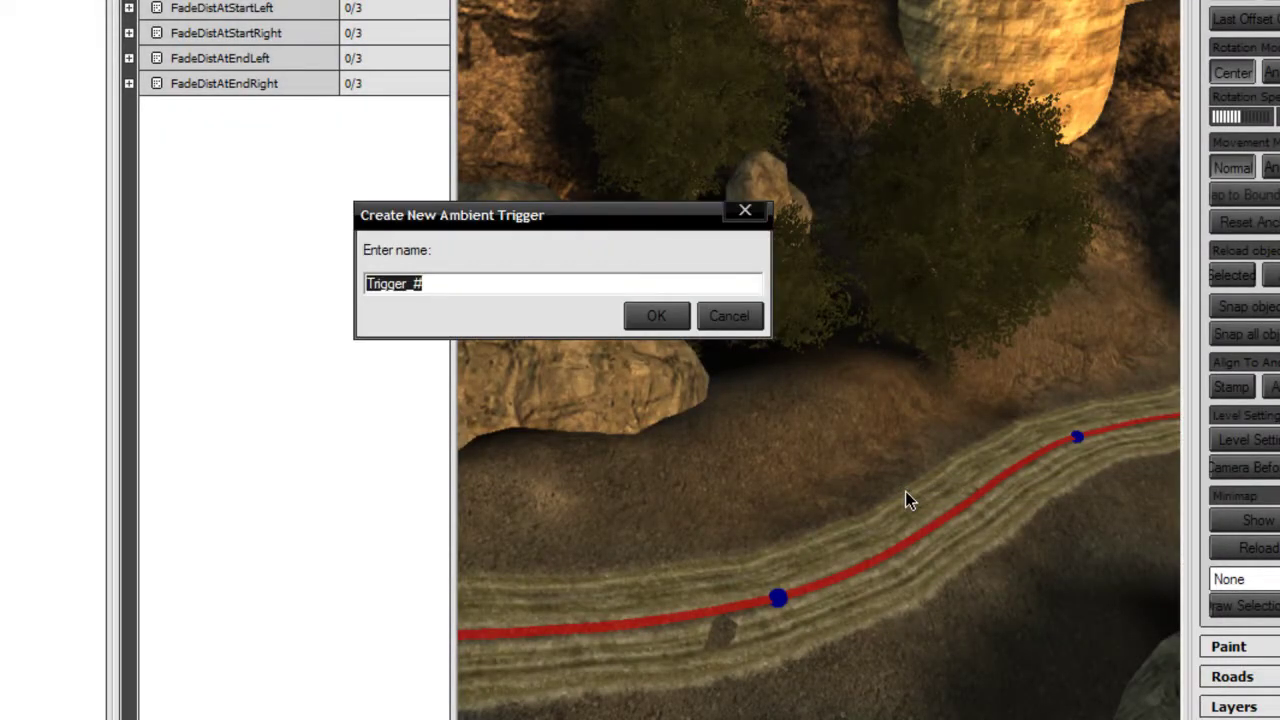
text(b)
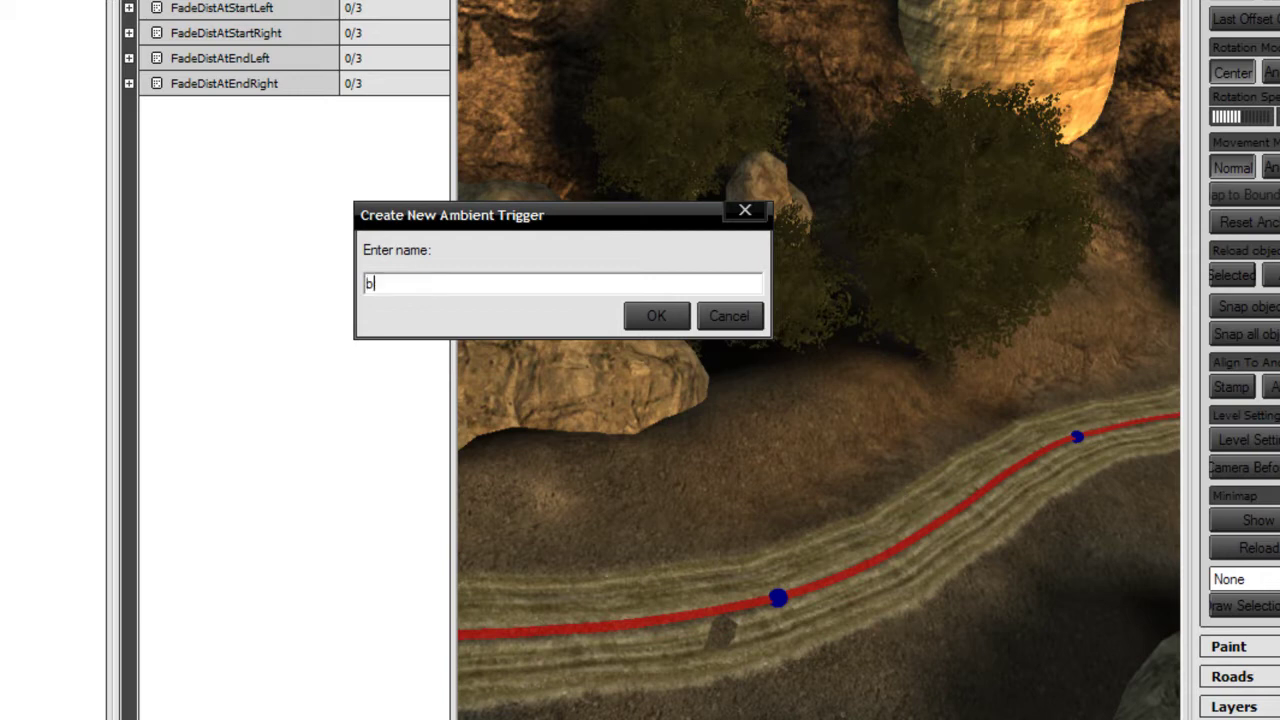
text(ird5)
key(Return)
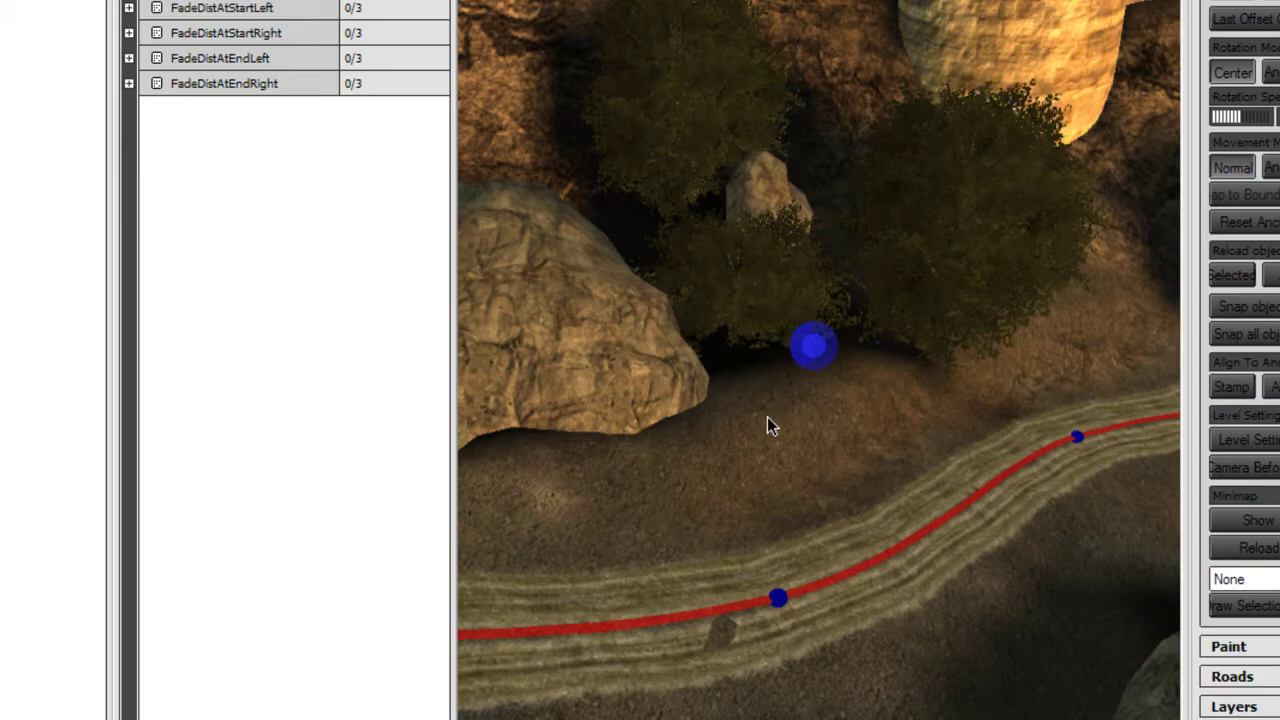
- Set the bird5 trigger's Radius to 7 and move it among the trees by the rock
drag(758, 432, 861, 309)
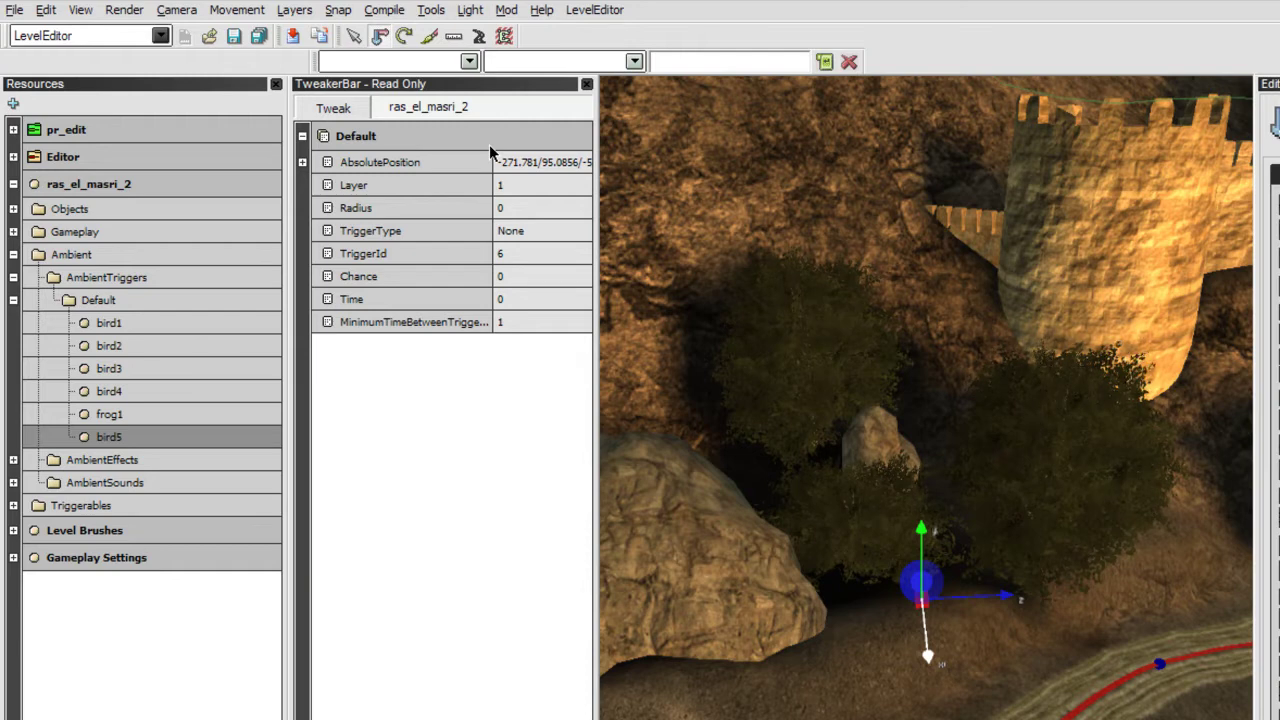
click(523, 205)
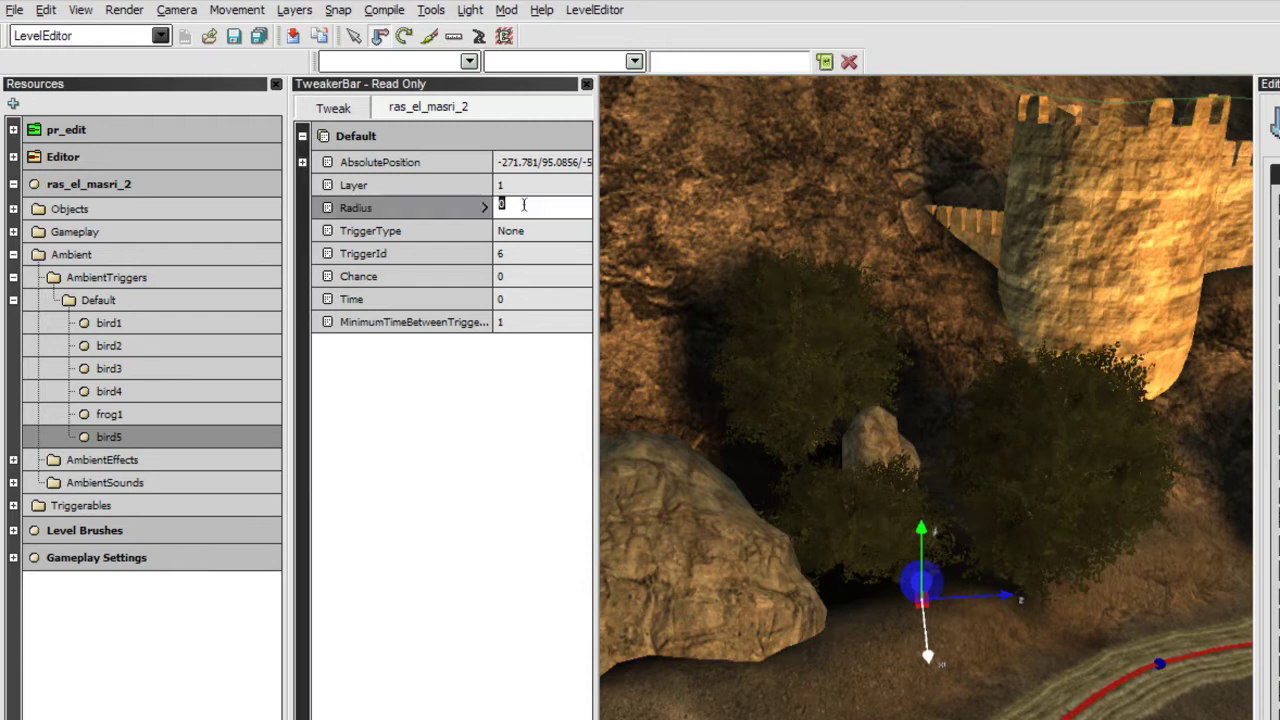
text(7)
key(Return)
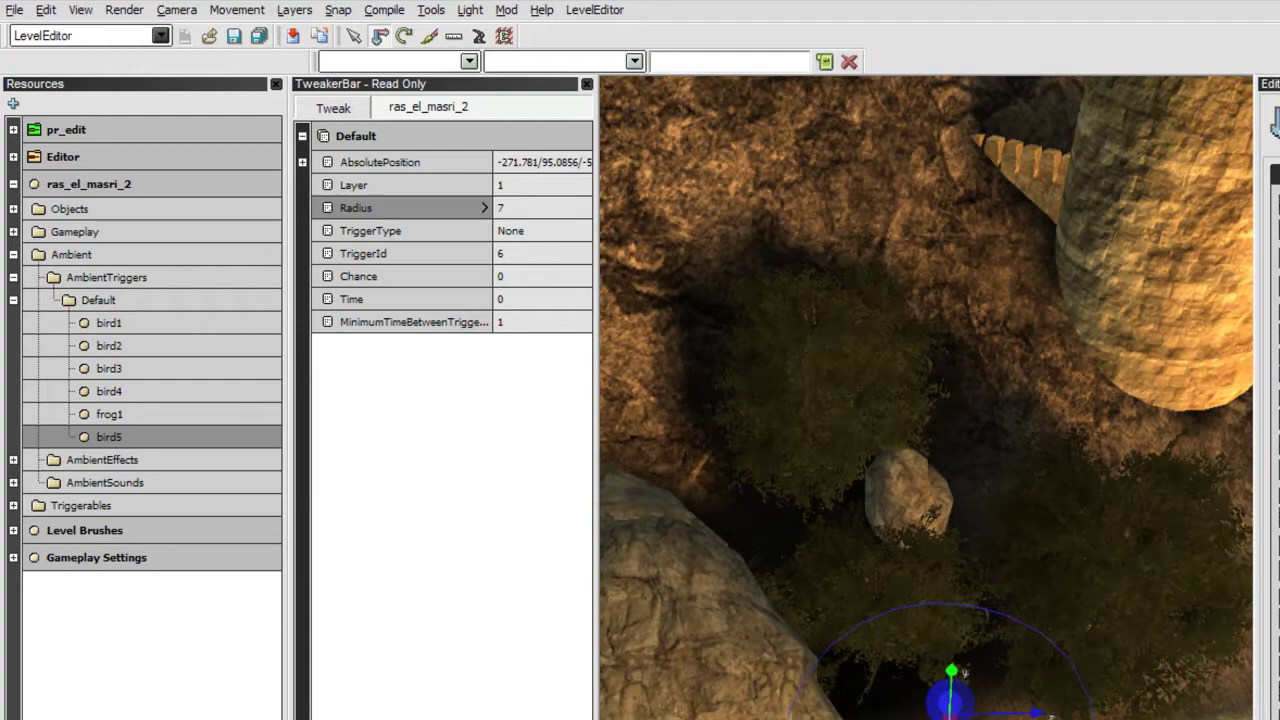
drag(961, 714, 964, 572)
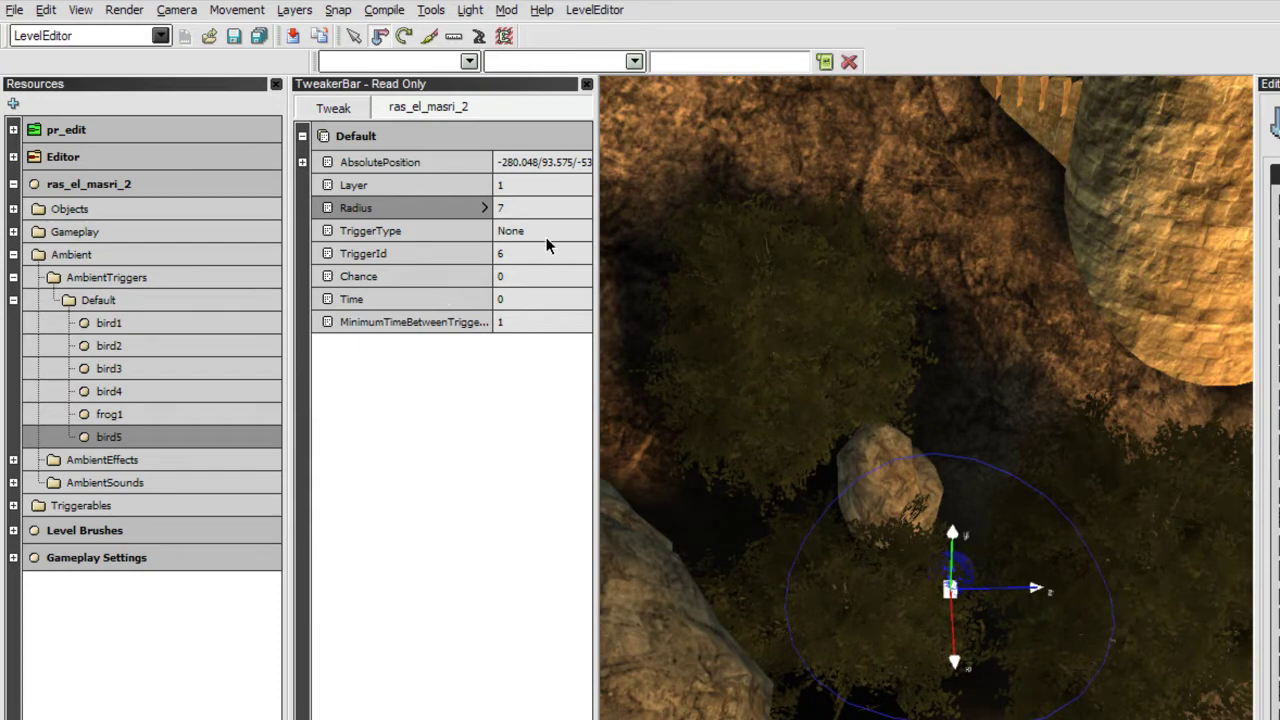
click(546, 238)
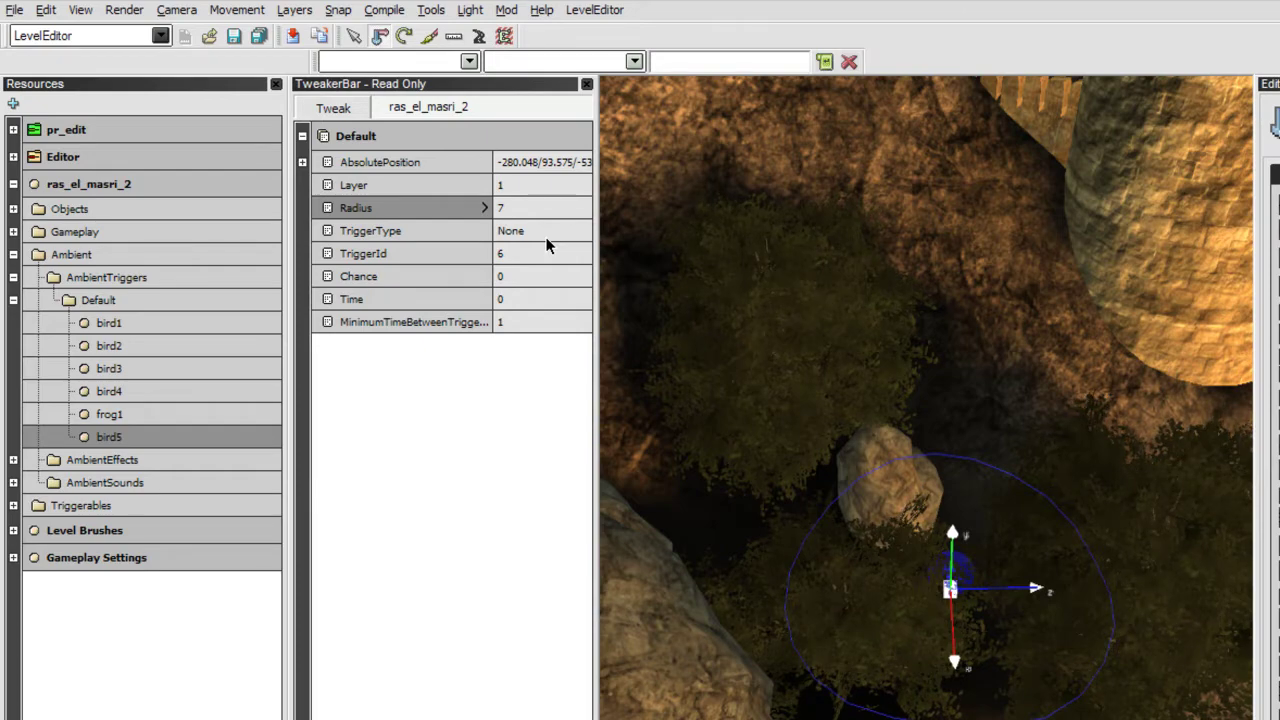
- Set bird5's TriggerType to Move [4] in the Effect Trigger dialog
click(546, 238)
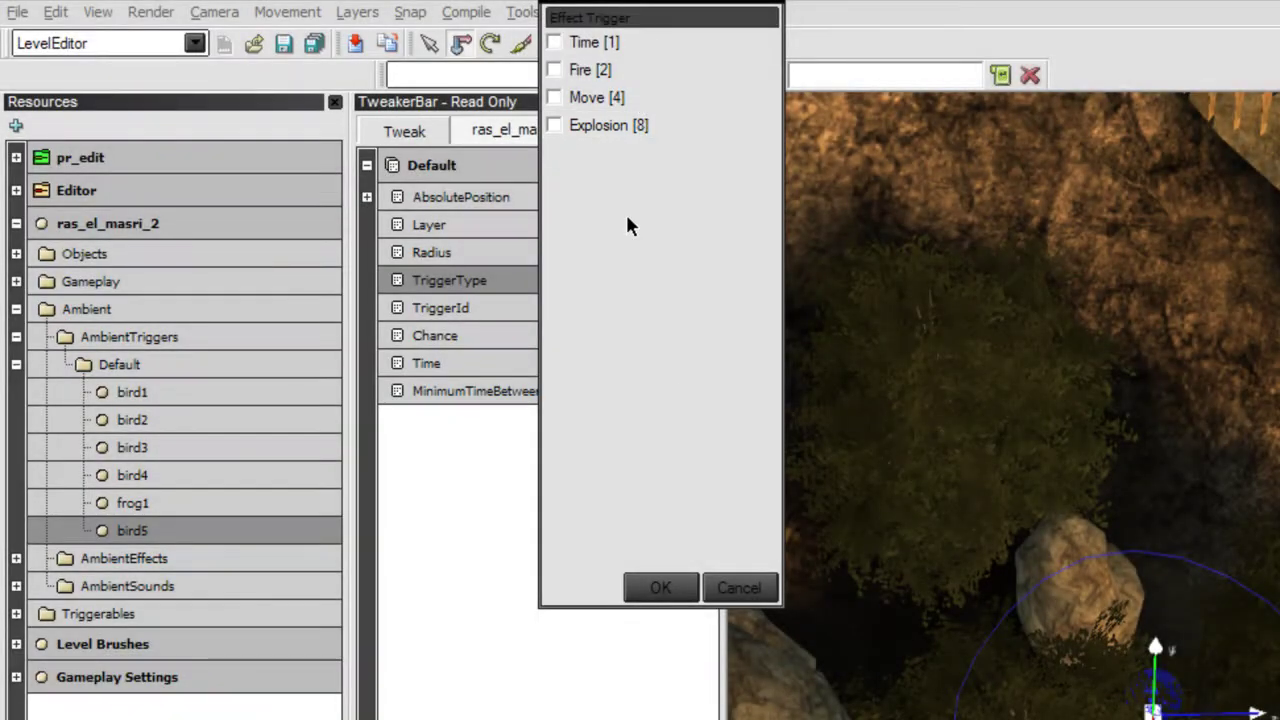
click(578, 100)
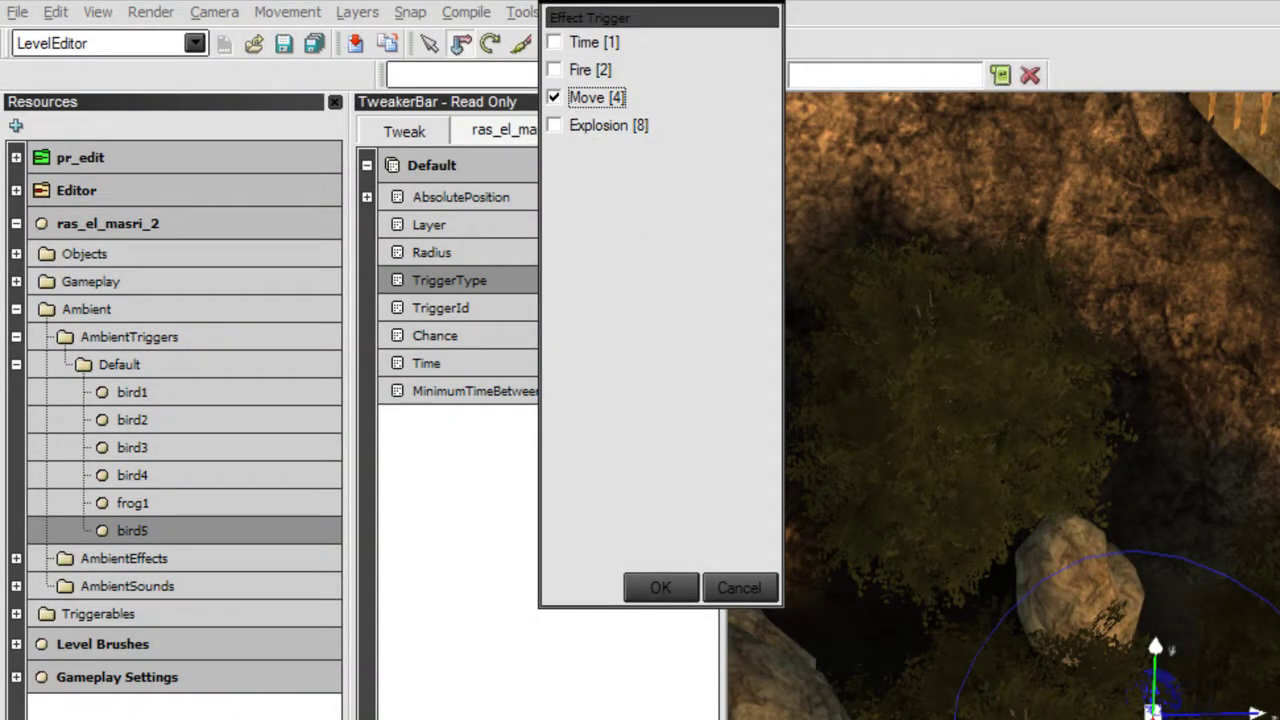
click(650, 590)
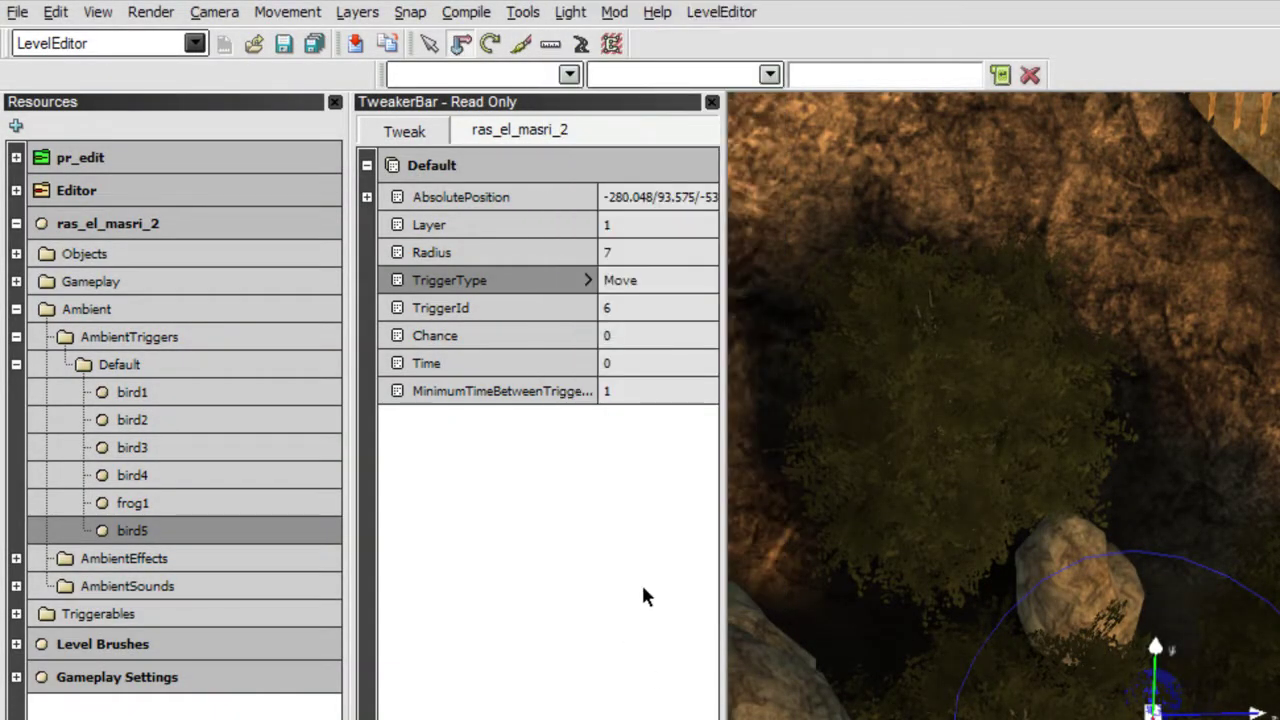
- Set bird5's Chance to 0.7 and MinimumTimeBetweenTriggers to 20
click(642, 342)
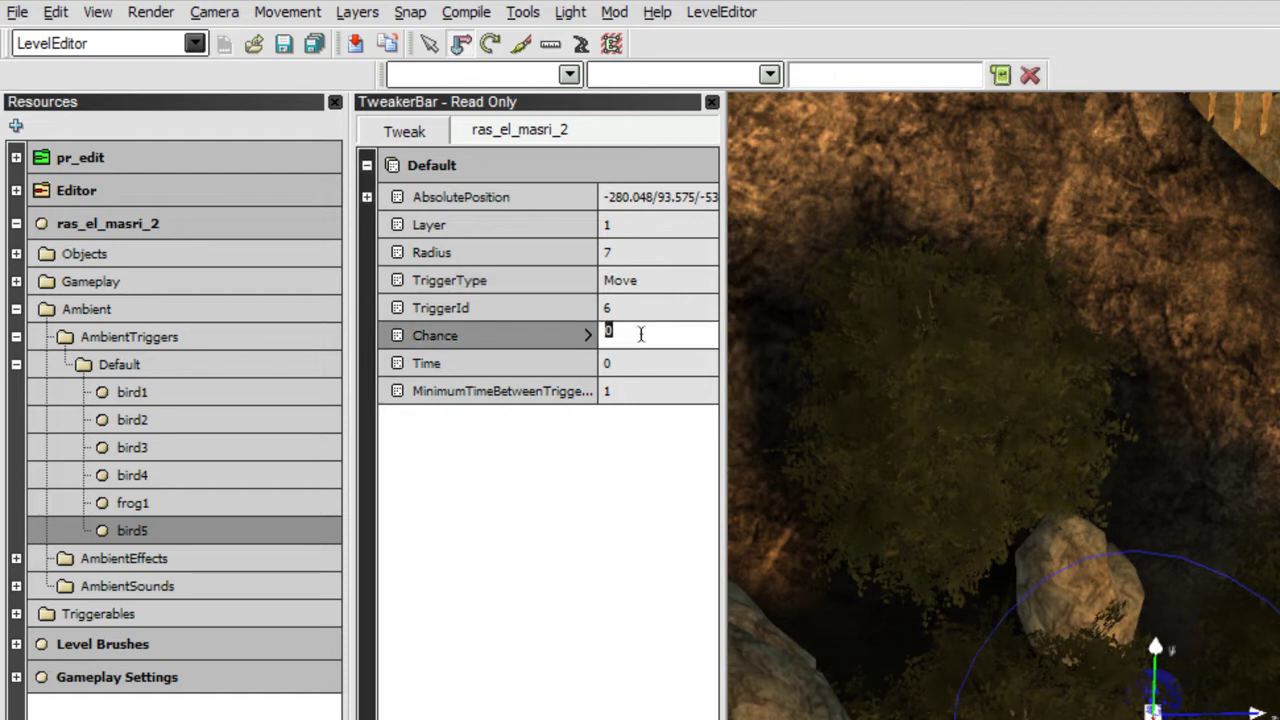
key(BackSpace)
text(.7)
key(Return)
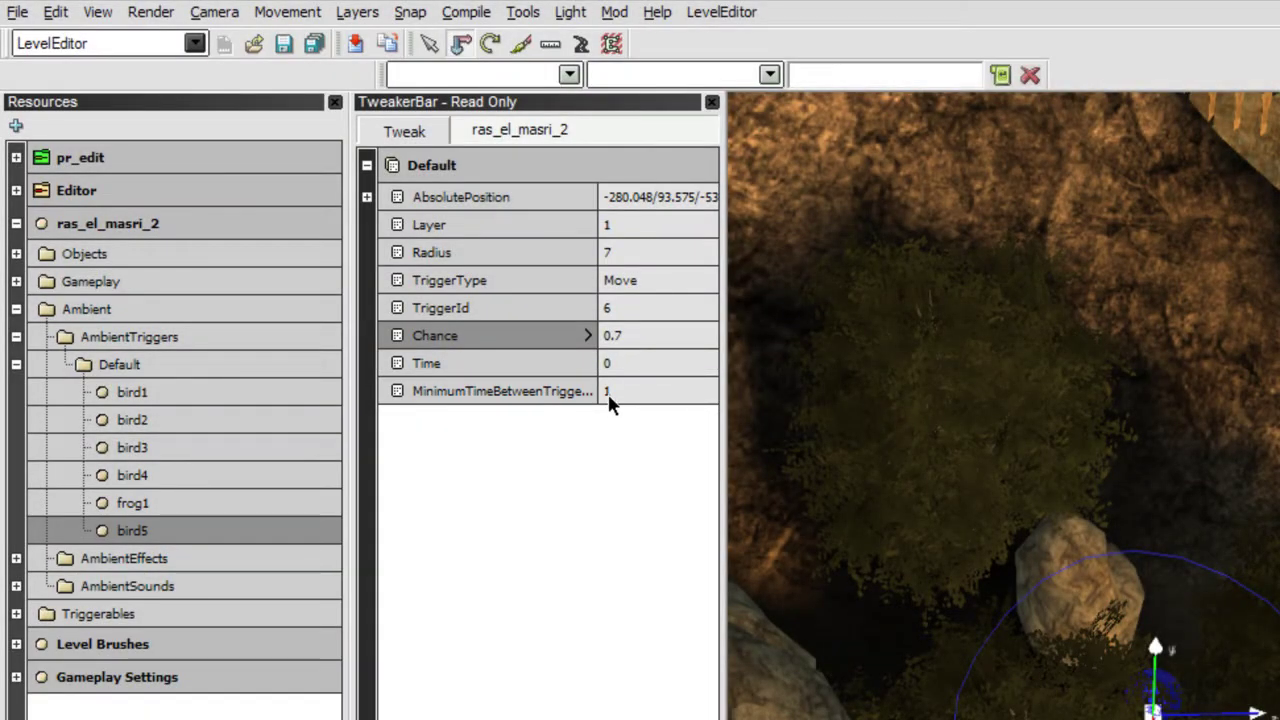
click(609, 395)
text(20)
key(Return)
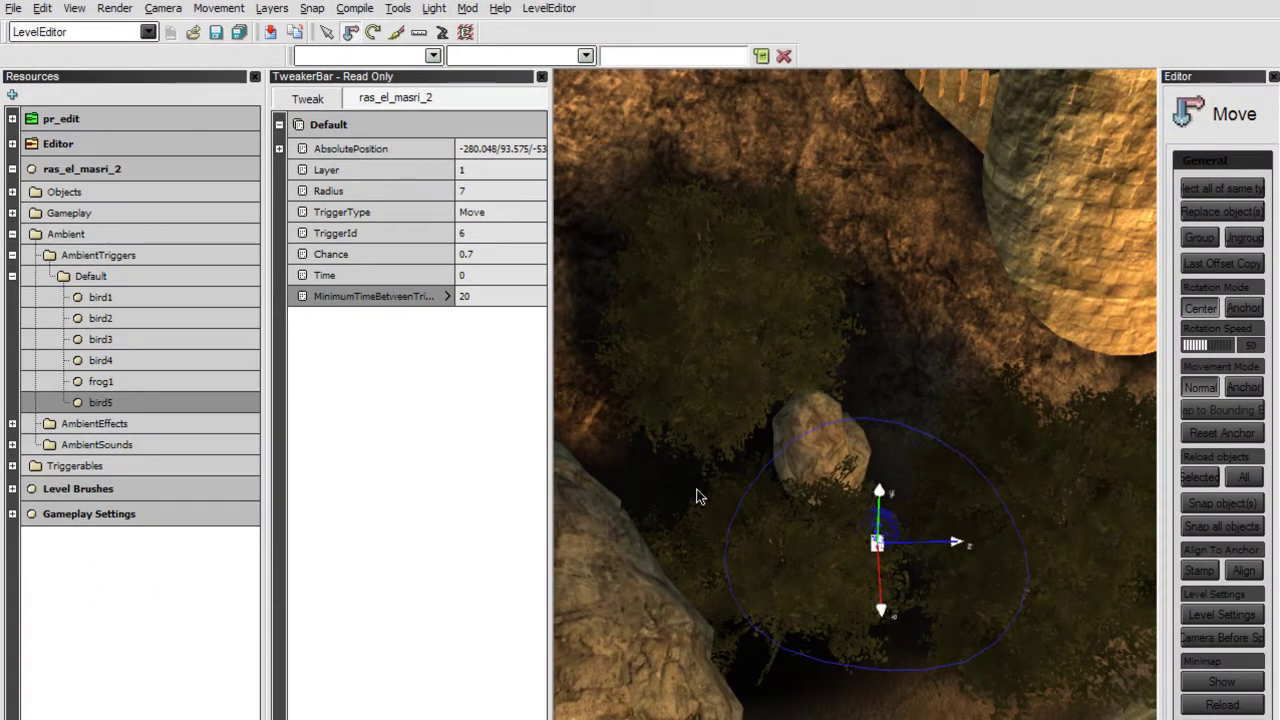
- Create an ambient effect on bird5, replacing the '#' so it's named bird5_AmbientEffect_1
right_click(750, 505)
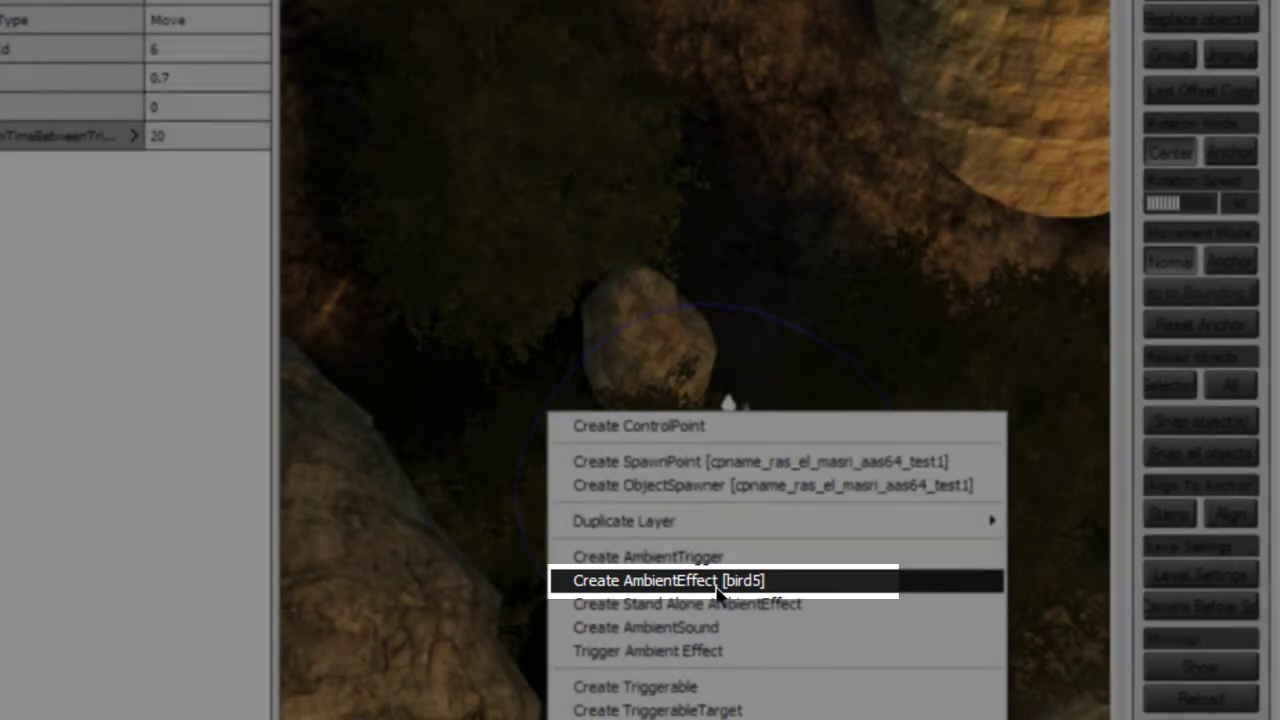
click(717, 591)
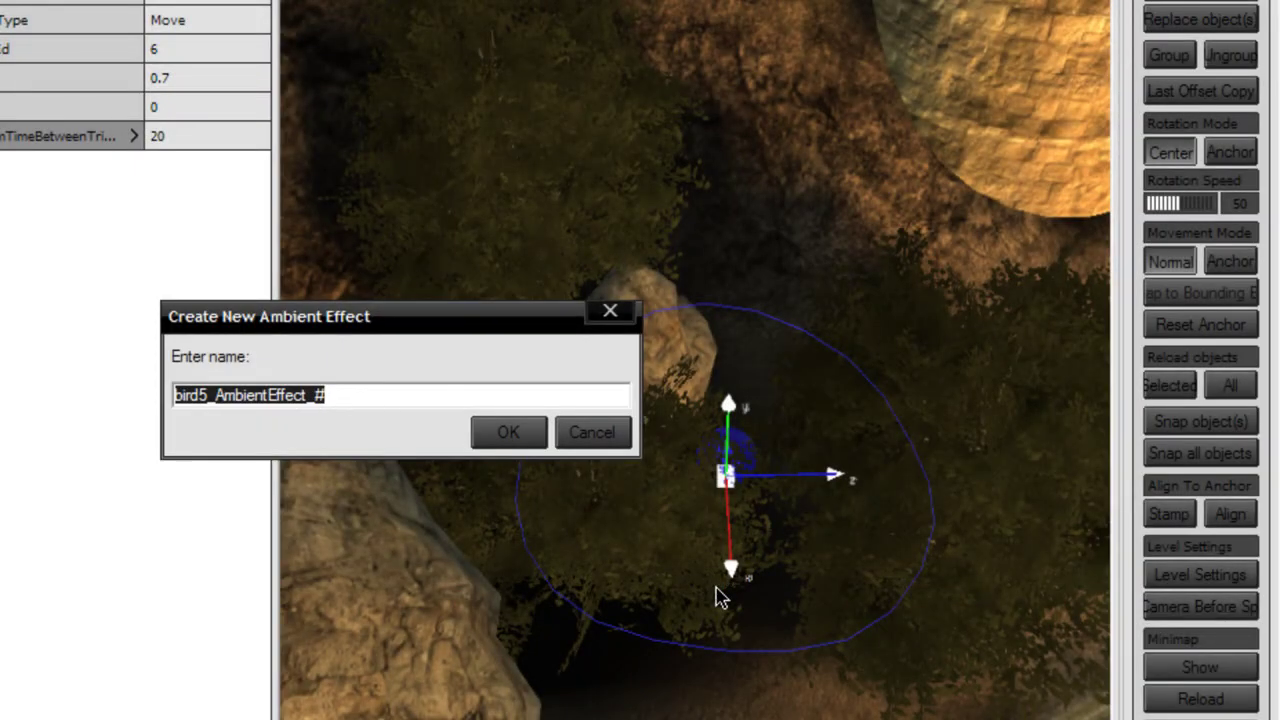
click(387, 394)
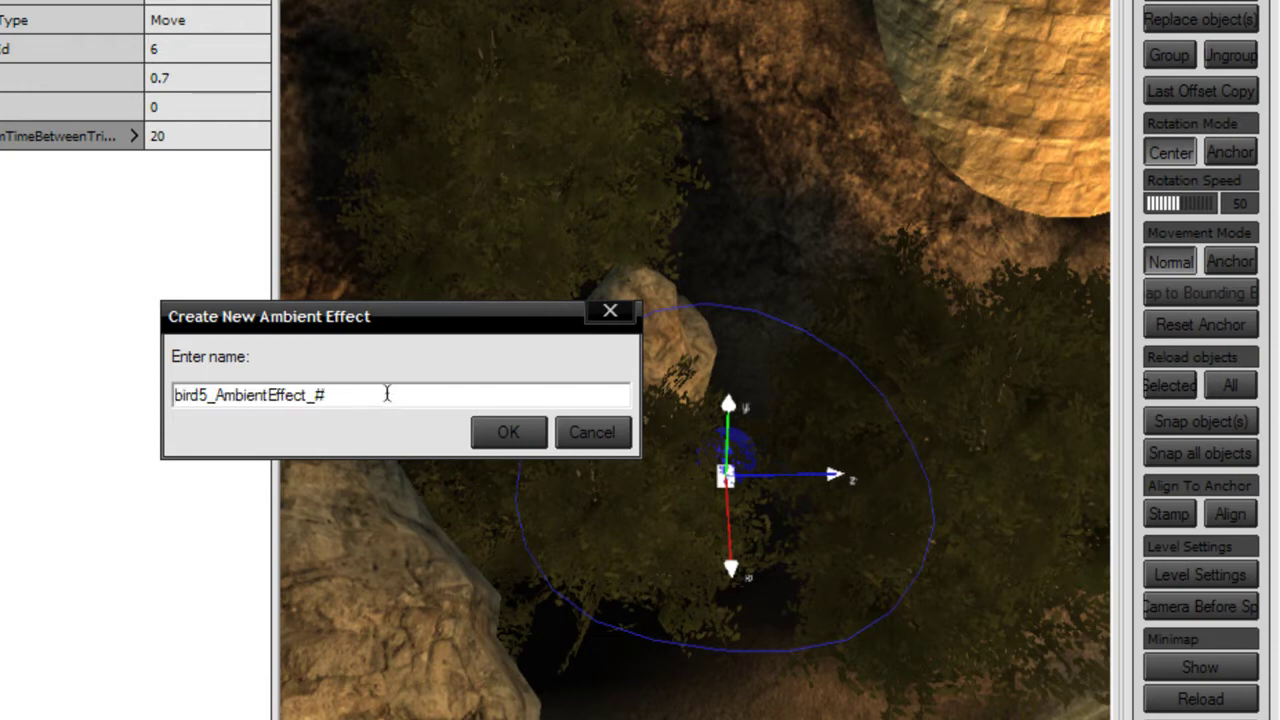
key(BackSpace)
text(1)
key(Return)
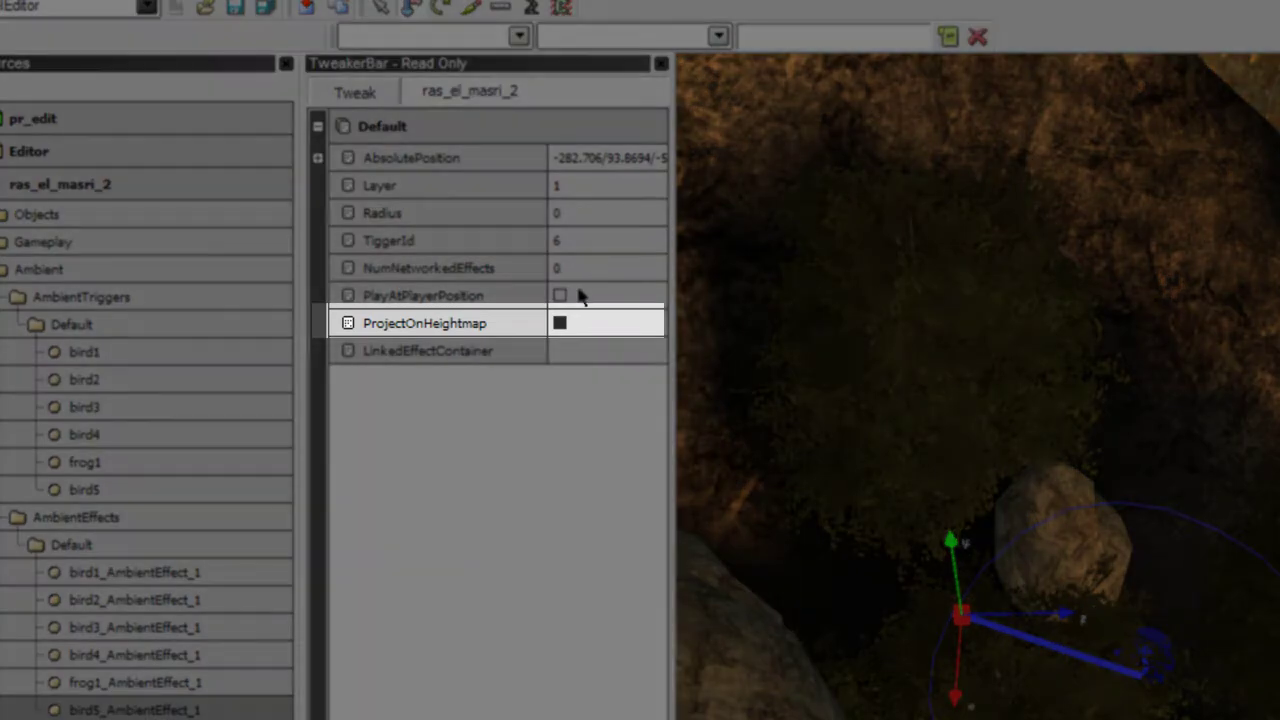
- Untick ProjectOnHeightmap for bird5_AmbientEffect_1
click(559, 324)
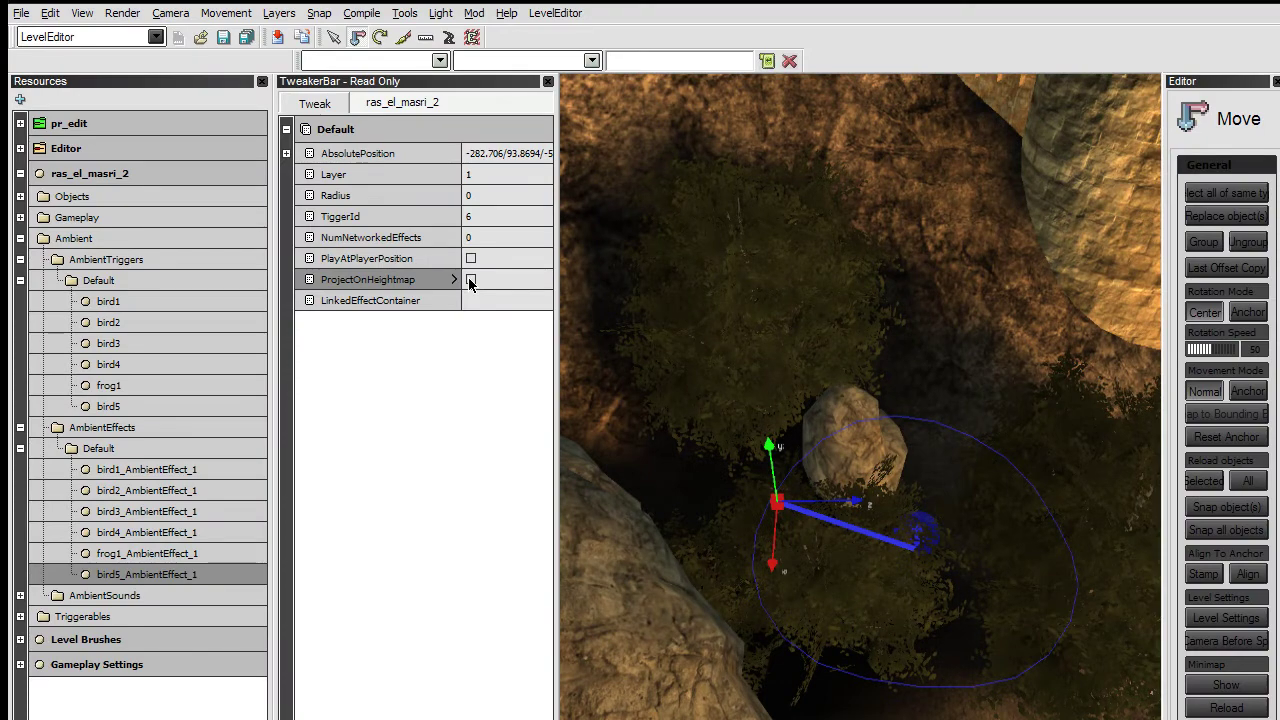
- Lift bird5_AmbientEffect_1 along the Y axis up into the tree canopy
right_drag(709, 349, 766, 420)
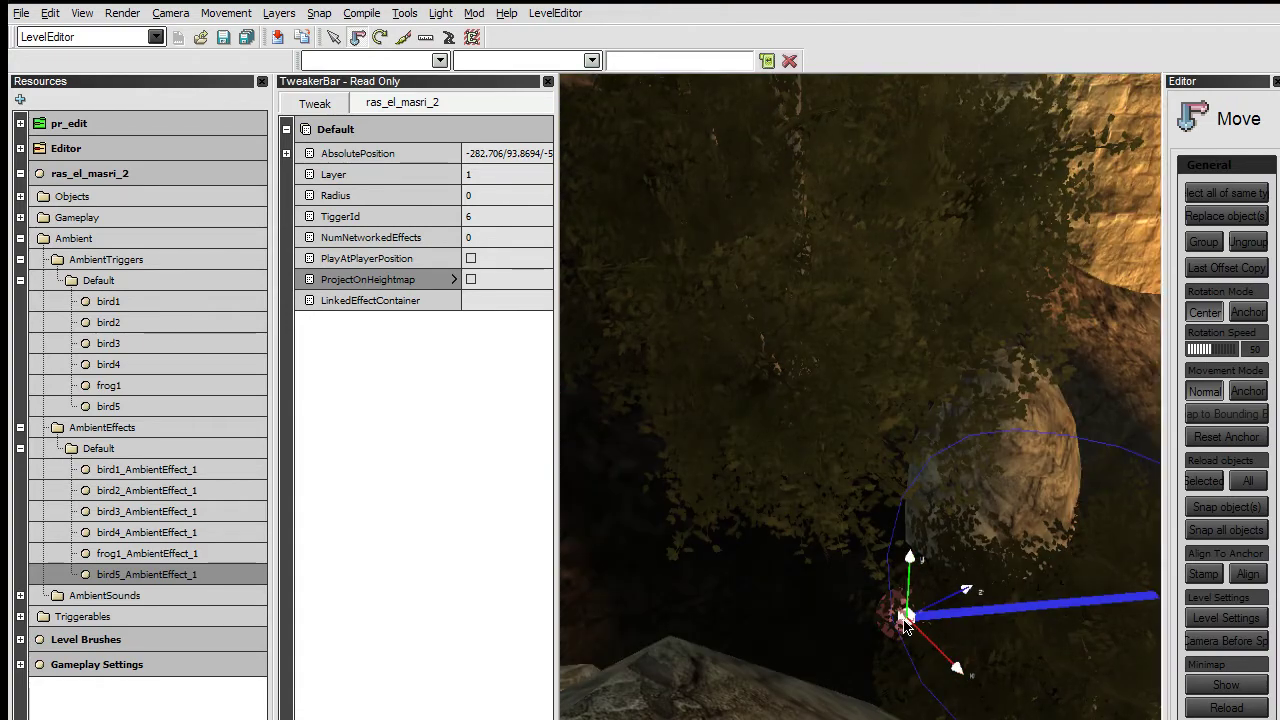
right_drag(905, 622, 843, 545)
right_drag(813, 366, 820, 380)
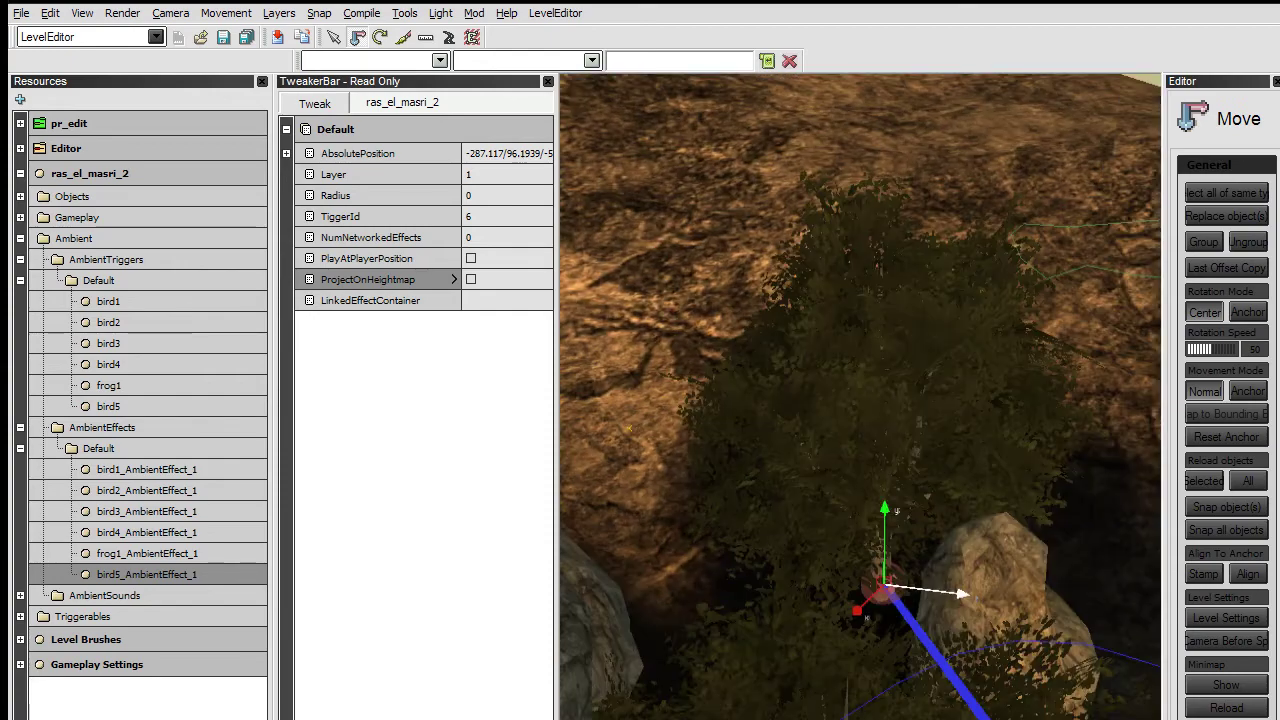
drag(888, 470, 917, 273)
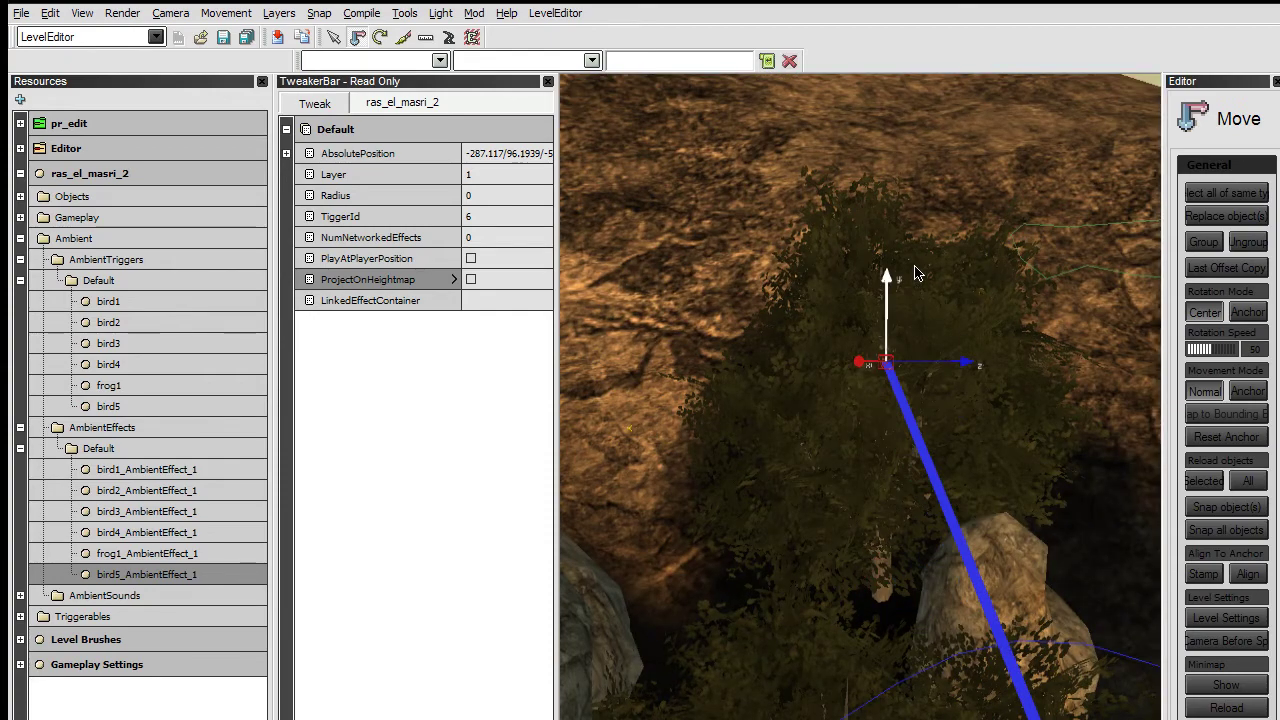
mouse_move(916, 273)
right_down()
mouse_move(890, 285)
mouse_move(905, 315)
mouse_move(916, 273)
right_up()
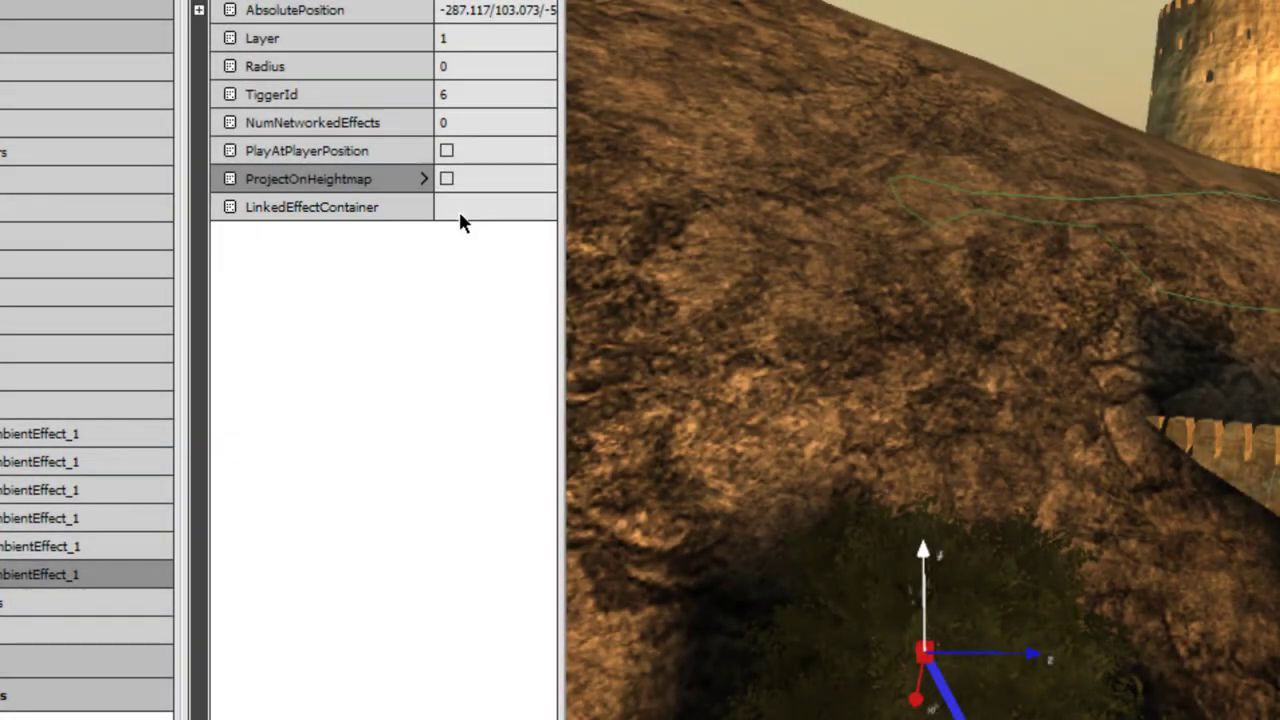
- Set bird5_AmbientEffect_1's LinkedEffectContainer to the e_damb_bird template
click(460, 214)
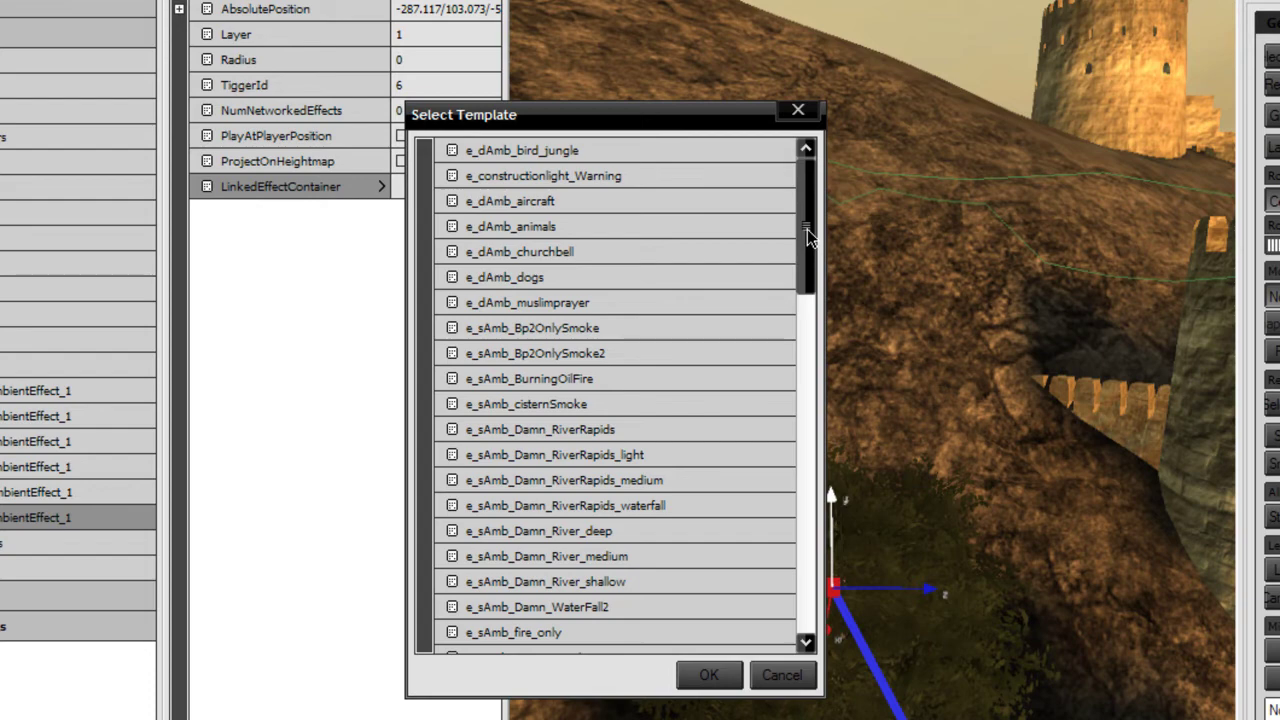
drag(807, 229, 791, 528)
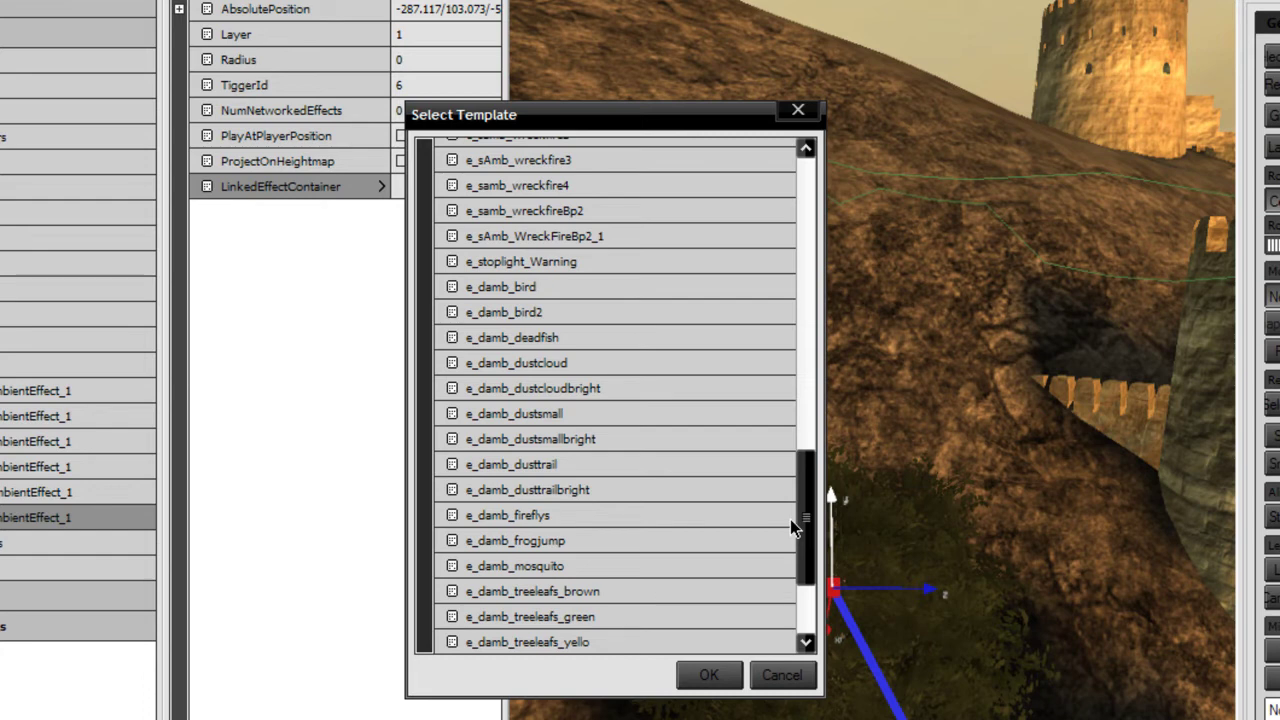
click(532, 288)
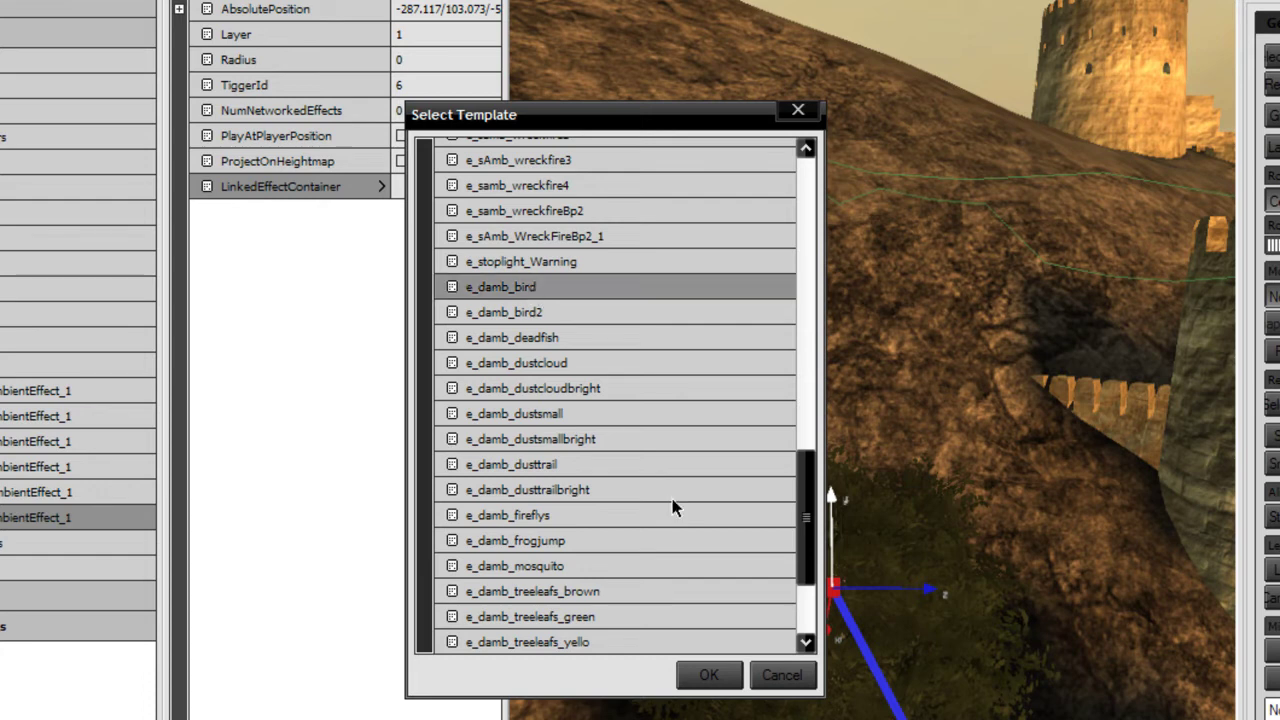
click(708, 676)
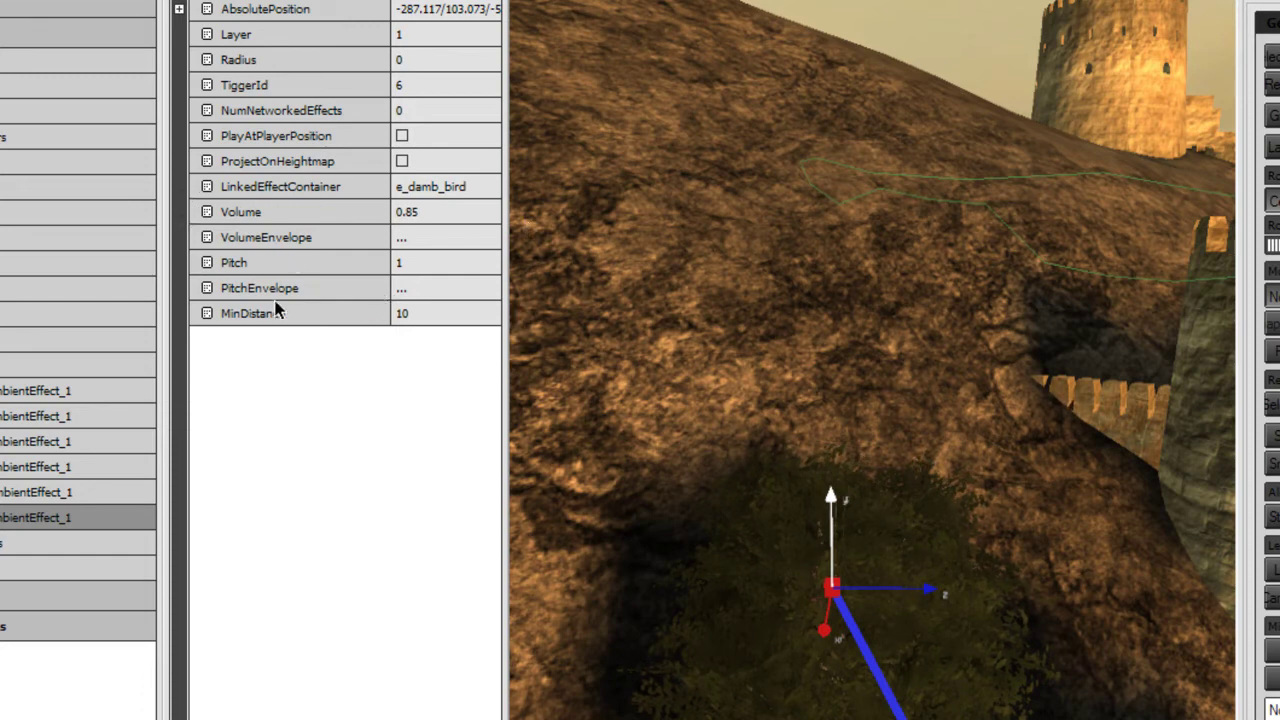
- Look down at the raised effect and box-select the bird5 trigger beneath it
right_drag(1090, 621, 958, 685)
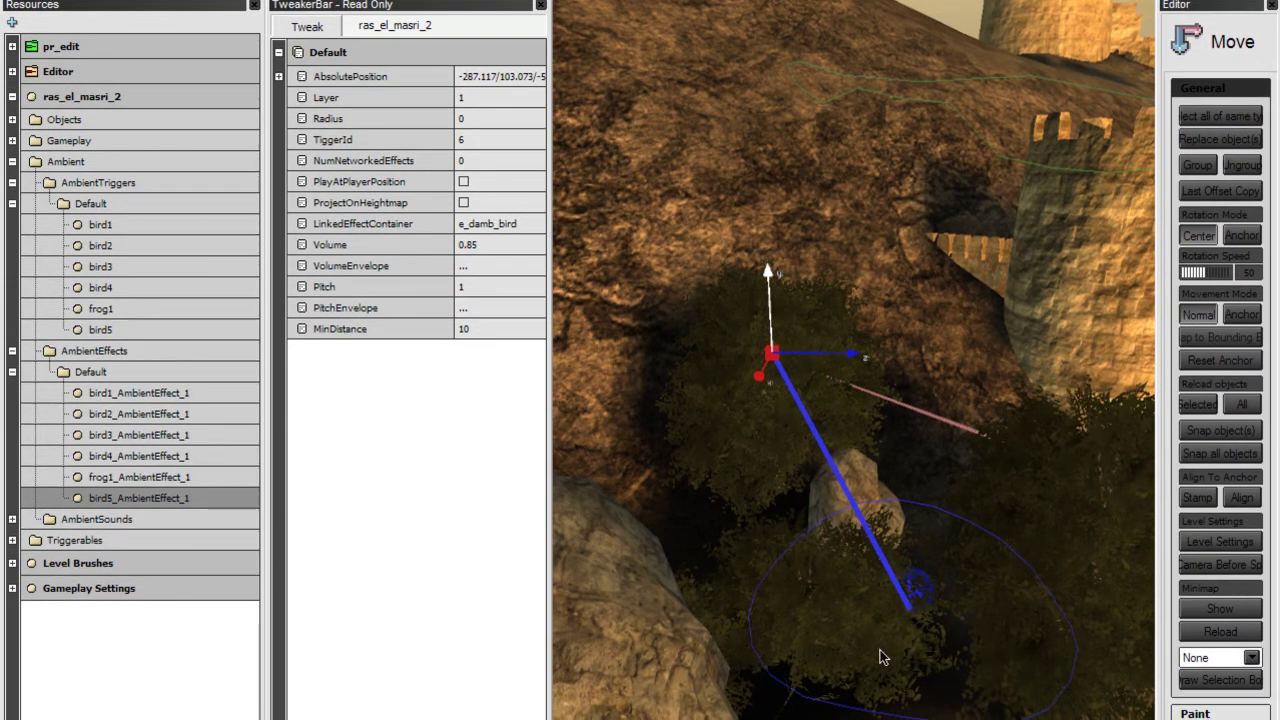
drag(880, 650, 960, 565)
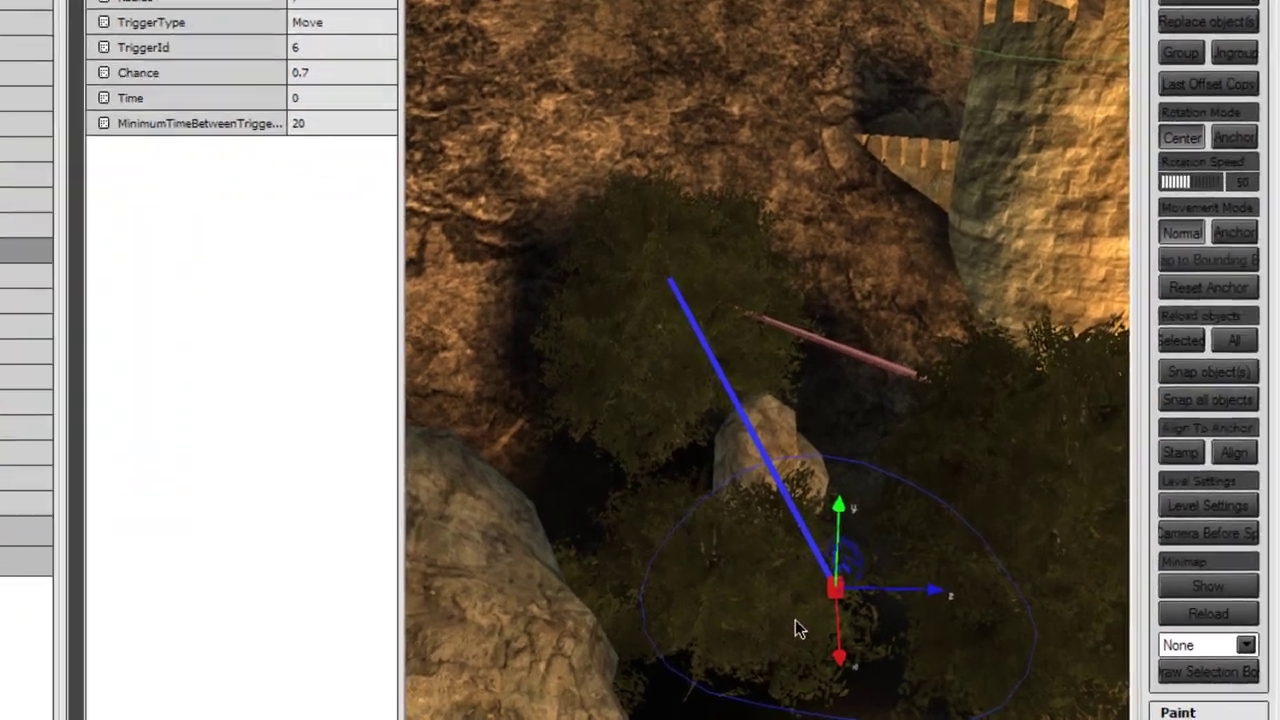
- Bring up the viewport context menu over the bird5 trigger
right_click(873, 641)
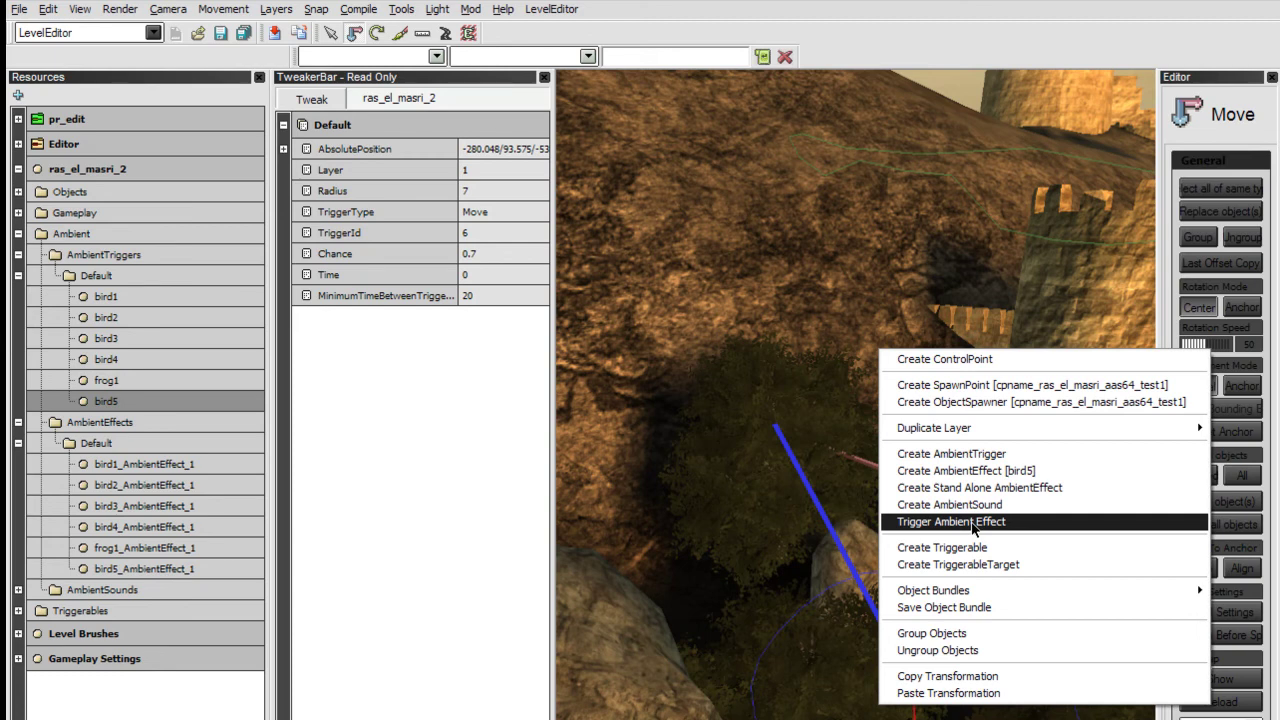
- Trigger the bird5 ambient effect as a test and look up to watch it
click(973, 524)
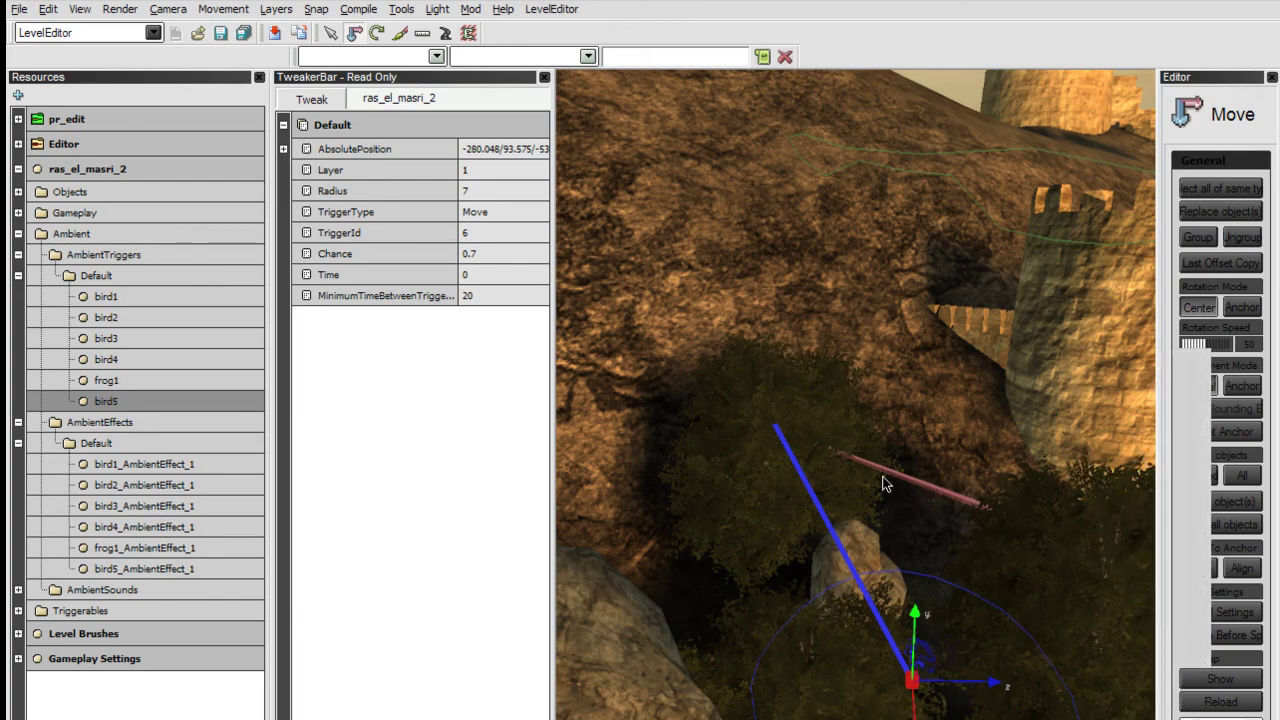
right_drag(884, 484, 904, 442)
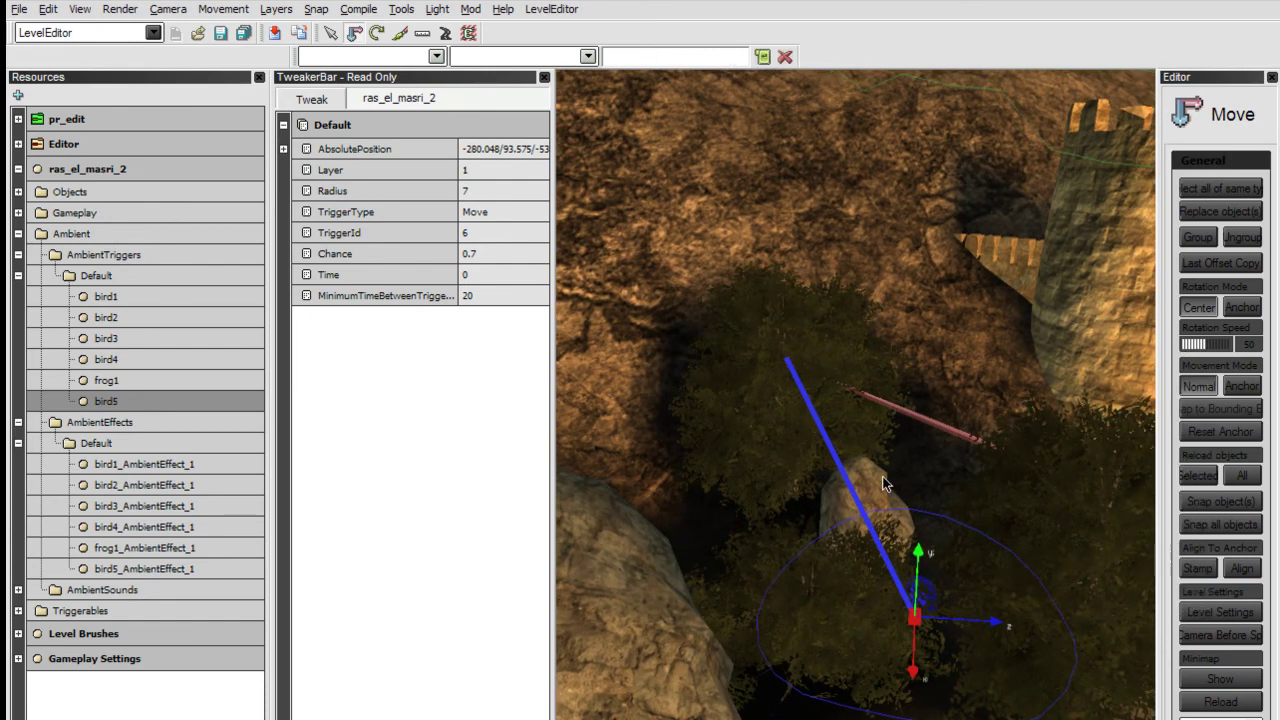